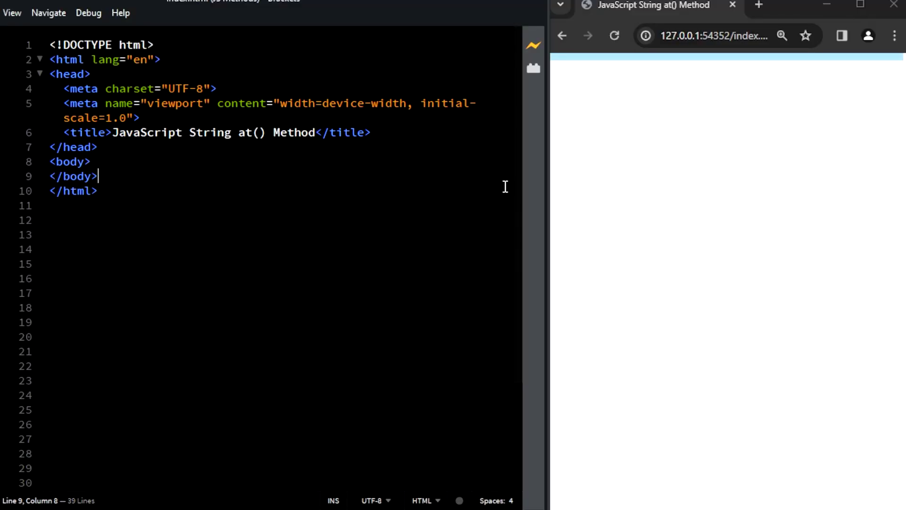
{"action": "type", "text": "<script"}
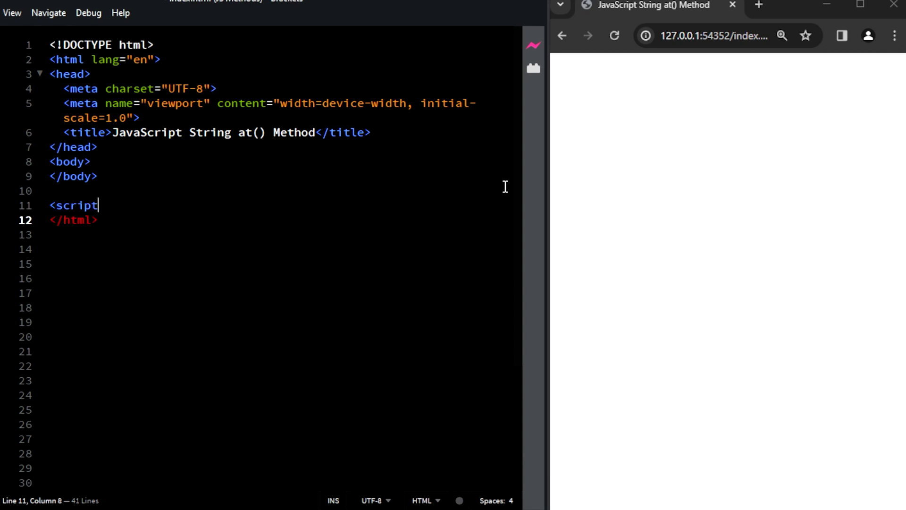
{"action": "type", "text": ">"}
{"action": "key", "text": "Return"}
{"action": "key", "text": "Return"}
Add a script block declaring text = 'HowToCodeSchool' and char = text.at(0).
{"action": "key", "text": "Up"}
{"action": "type", "text": "let text"}
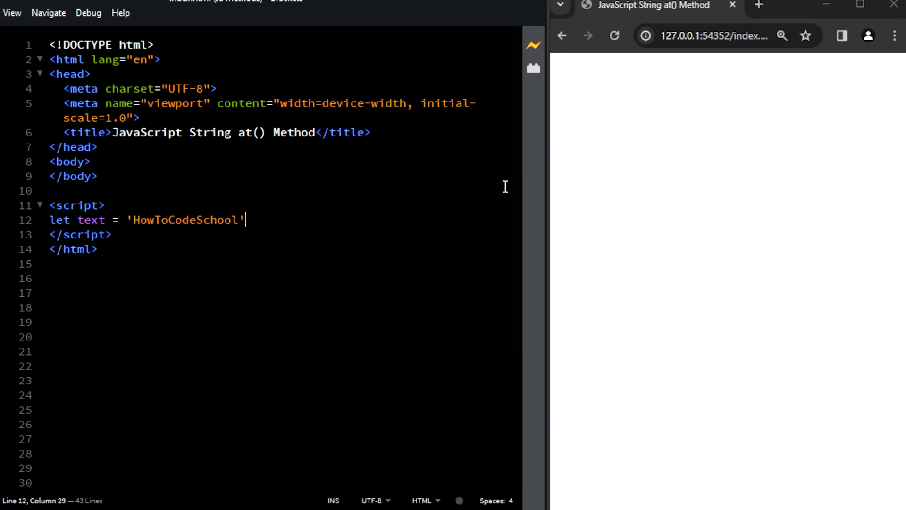
{"action": "key", "text": "Return"}
{"action": "type", "text": "let char = text.at();"}
{"action": "key", "text": "Left"}
{"action": "type", "text": "0"}
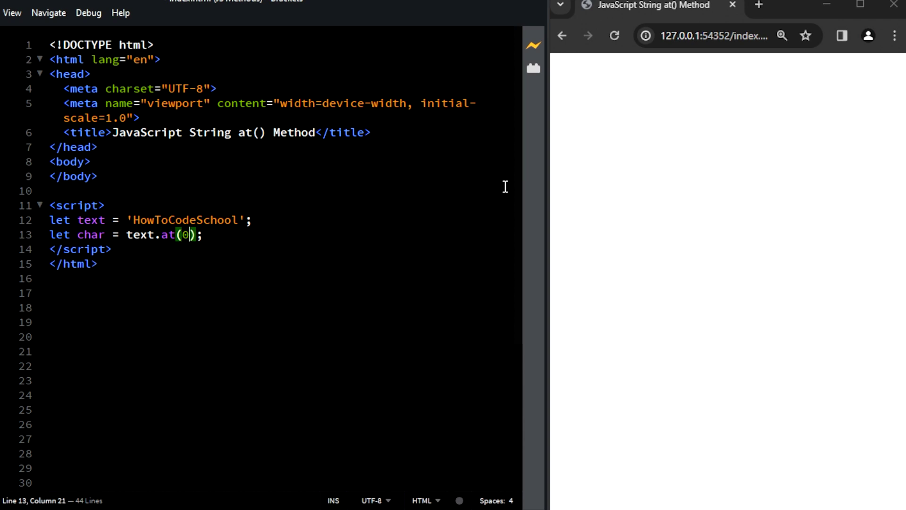
Add an alert(char) line using the autocompleted char variable.
{"action": "key", "text": "End"}
{"action": "key", "text": "Return"}
{"action": "key", "text": "BackSpace"}
{"action": "key", "text": "Return"}
{"action": "key", "text": "BackSpace"}
{"action": "type", "text": "alert()"}
{"action": "key", "text": "Left"}
{"action": "type", "text": "c"}
{"action": "key", "text": "Return"}
{"action": "key", "text": "Right"}
{"action": "type", "text": ";"}
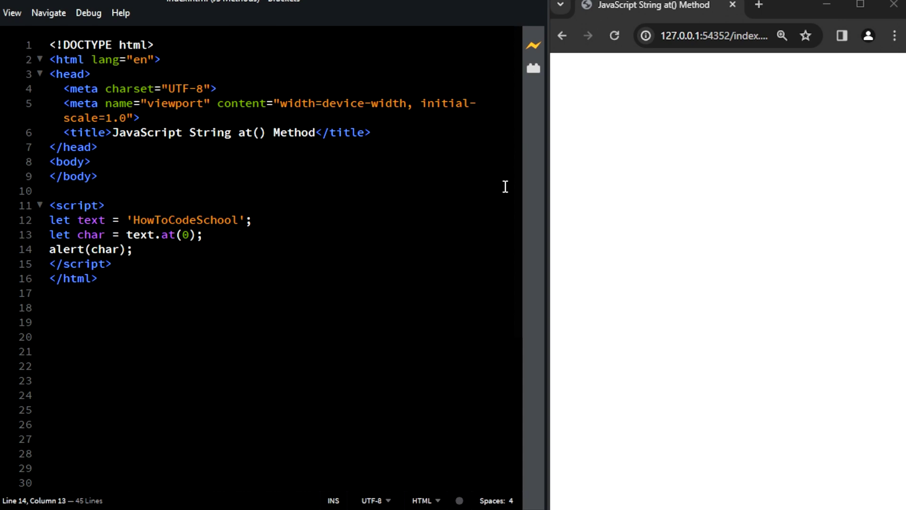
After confirming Chrome alerts 'H', change text.at(0) to text.at(1), save, and see 'o' alerted.
{"action": "left_click", "coordinate": [614, 36]}
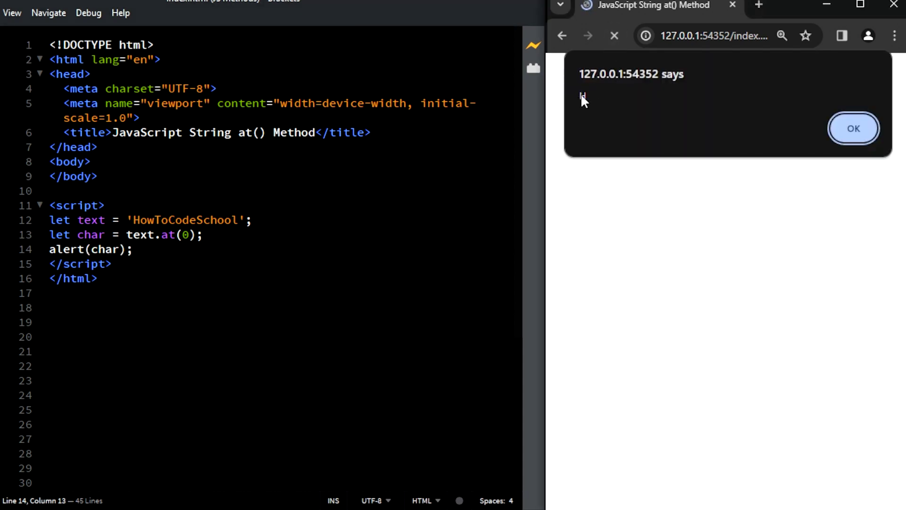
{"action": "left_click", "coordinate": [853, 128]}
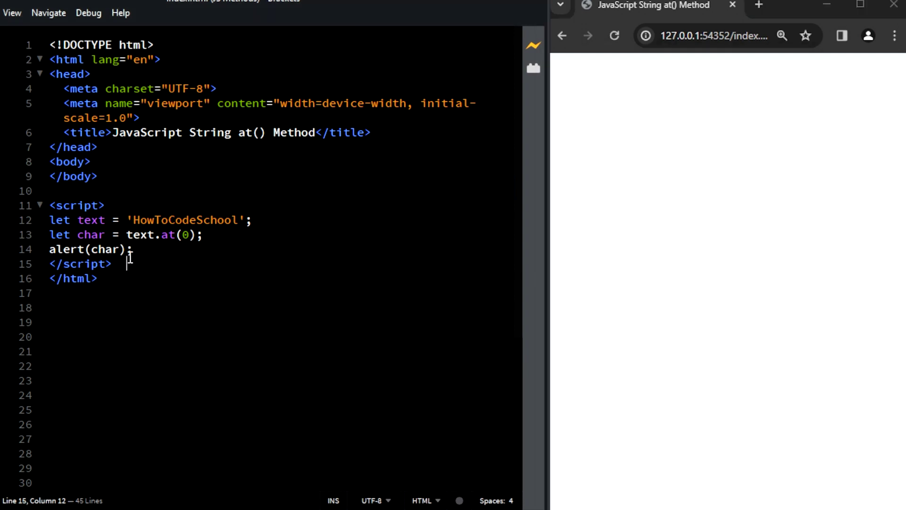
{"action": "left_click", "coordinate": [191, 235]}
{"action": "key", "text": "BackSpace"}
{"action": "type", "text": "1"}
{"action": "key", "text": "ctrl+s"}
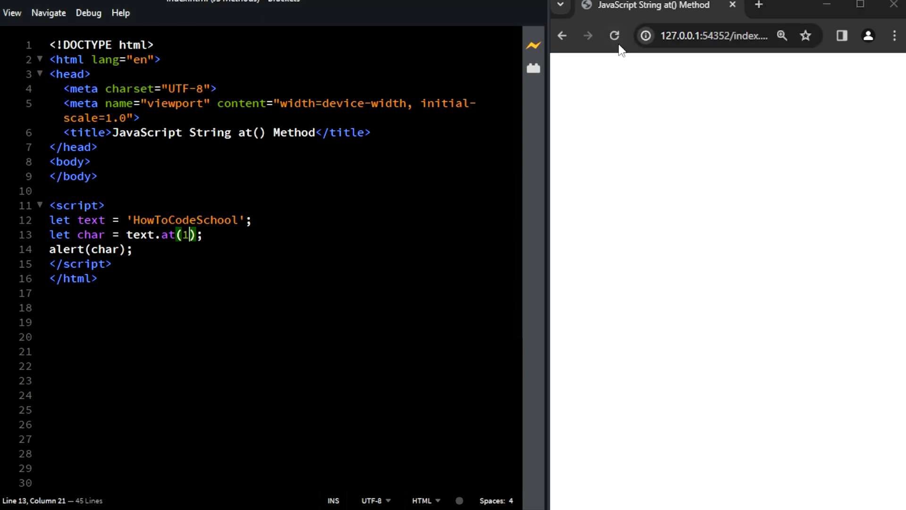
{"action": "left_click", "coordinate": [614, 35]}
{"action": "key", "text": "Return"}
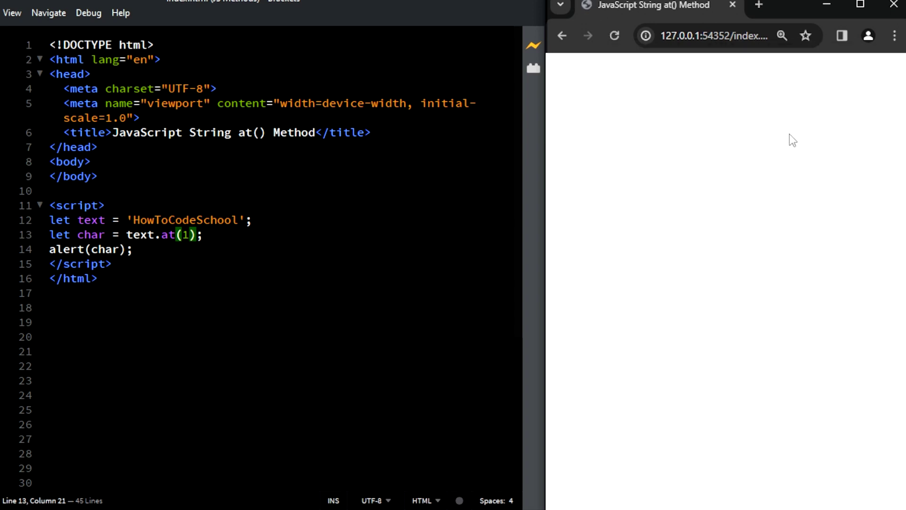
{"action": "left_click_drag", "start_coordinate": [141, 221], "coordinate": [238, 219]}
Change the string to '12345' and the at() index to 4, then save.
{"action": "left_click", "coordinate": [135, 218]}
{"action": "type", "text": "12345"}
{"action": "left_click", "coordinate": [189, 234]}
{"action": "key", "text": "BackSpace"}
{"action": "type", "text": "4"}
{"action": "key", "text": "ctrl+s"}
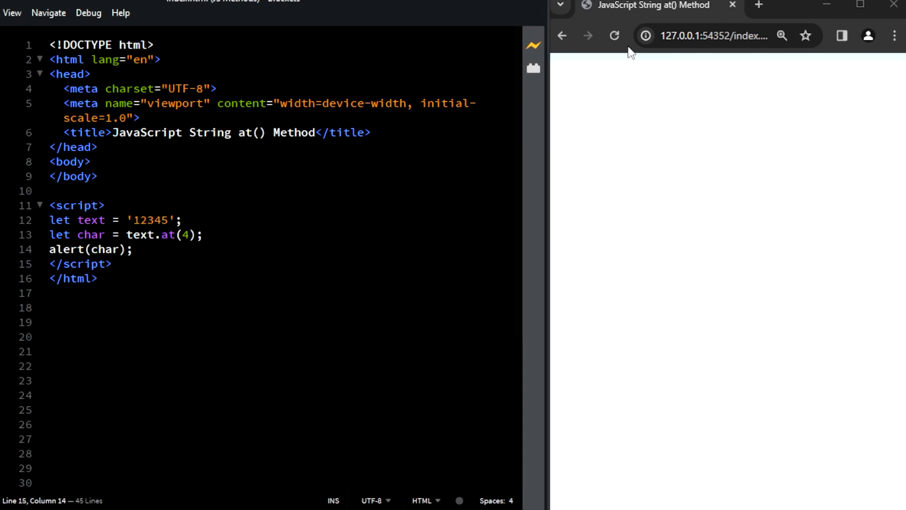
Reload Chrome and dismiss the alert showing 5, the last character of '12345'.
{"action": "left_click", "coordinate": [614, 35]}
{"action": "left_click_drag", "start_coordinate": [571, 95], "coordinate": [586, 94]}
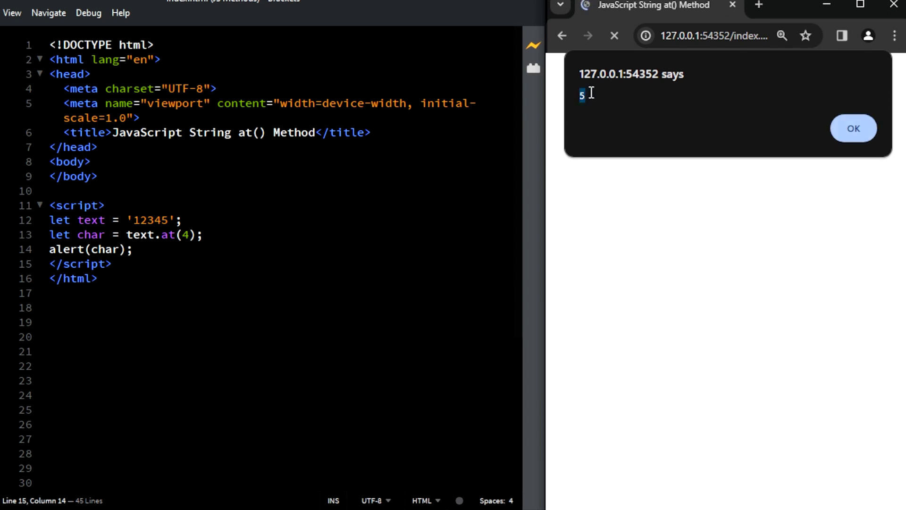
{"action": "left_click", "coordinate": [854, 128]}
{"action": "left_click", "coordinate": [142, 220]}
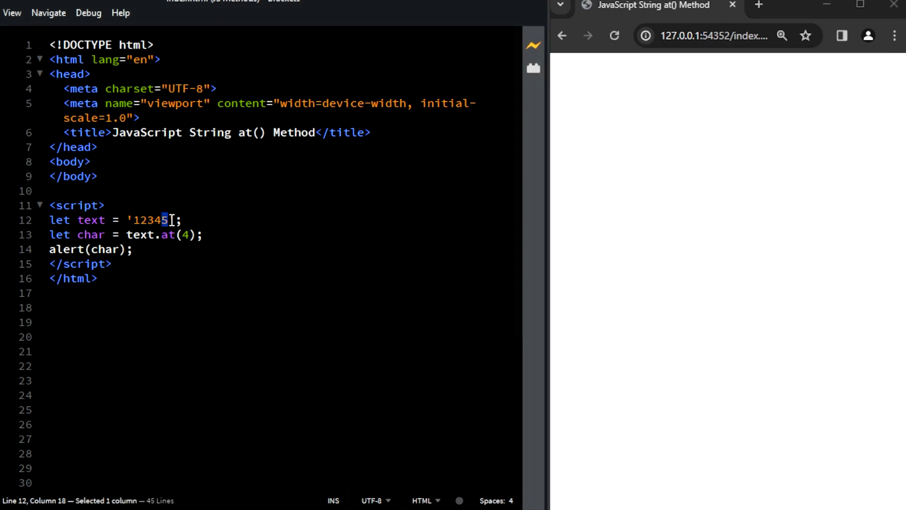